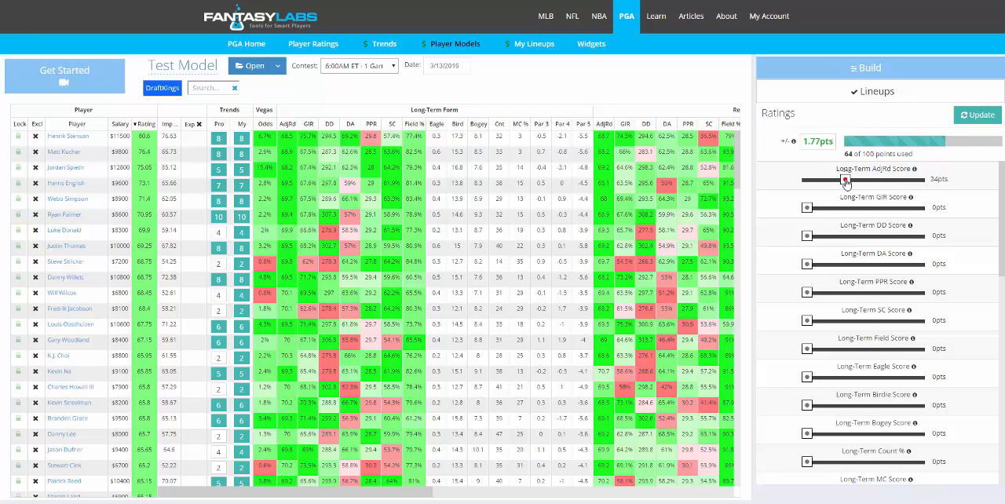
# - Set the Long-Term AdjRd Score weight to 15 points
pyautogui.moveTo(845, 180); pyautogui.dragTo(823, 180)
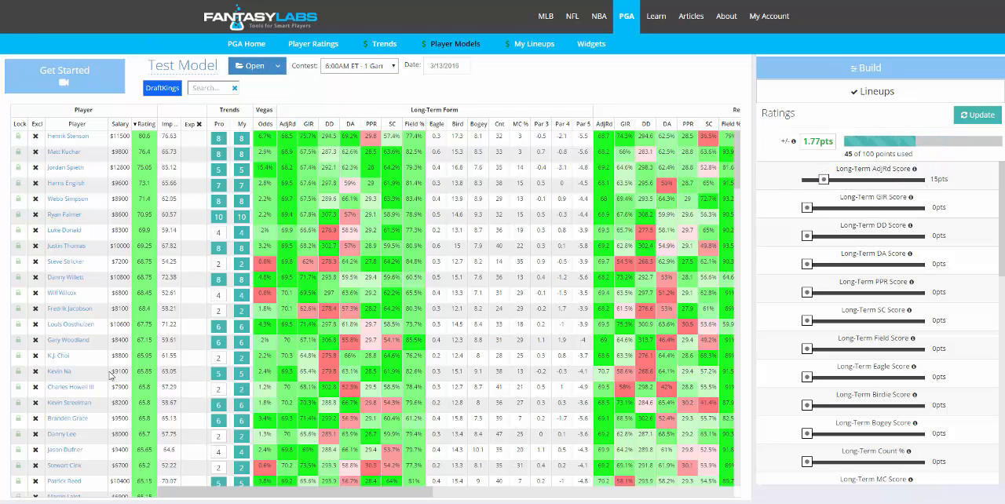
# - Review the player card and the pro trends of the top-rated golfer, Henrik Stenson, and close them
pyautogui.click(70, 137)
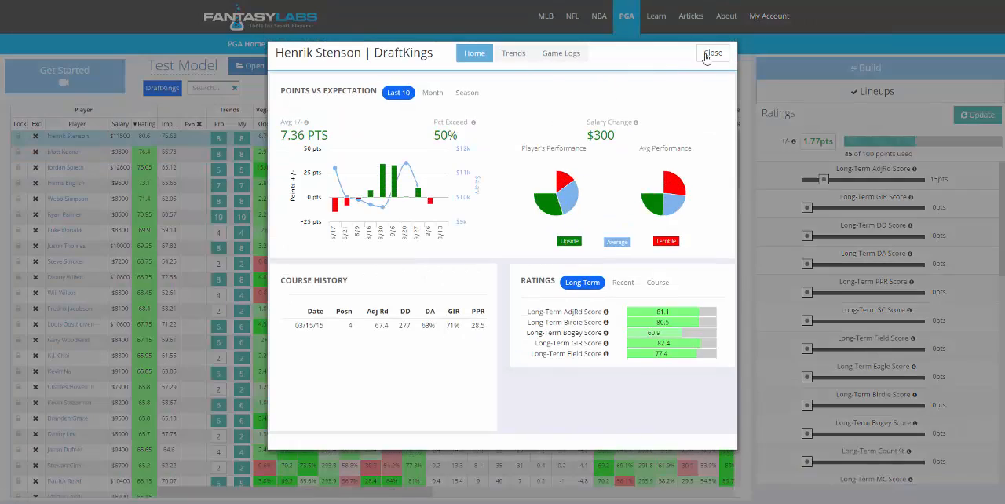
pyautogui.click(710, 54)
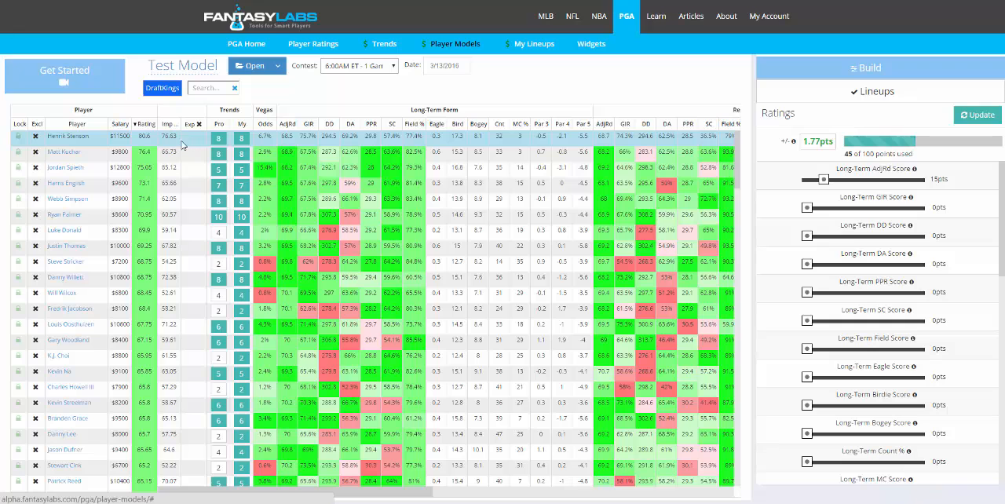
pyautogui.click(221, 143)
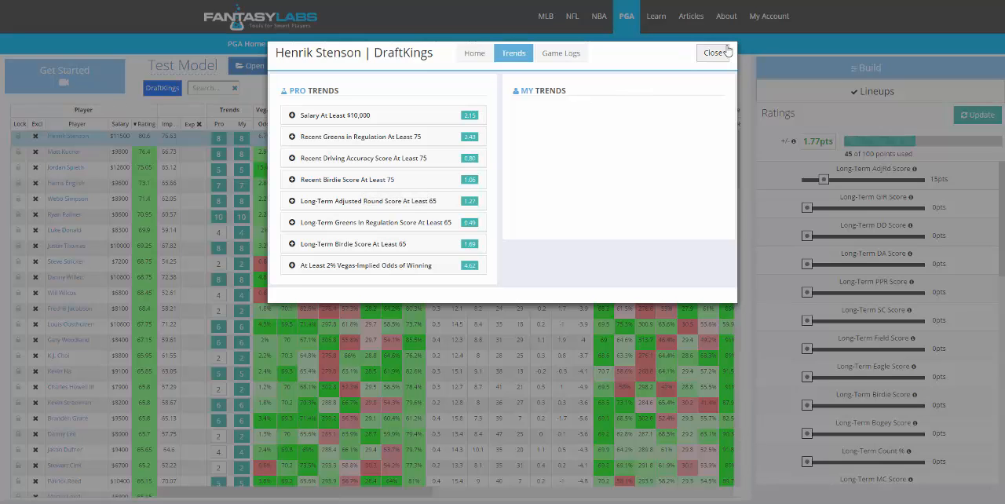
pyautogui.click(715, 52)
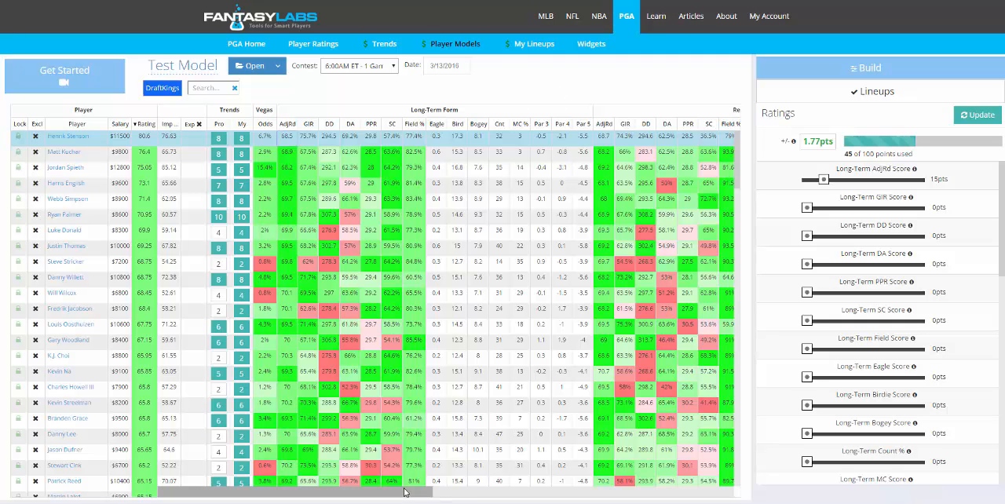
# - Examine the long-term form, recent form, course form, weather and fantasy month and season columns of the player table
pyautogui.moveTo(404, 492); pyautogui.dragTo(459, 492)
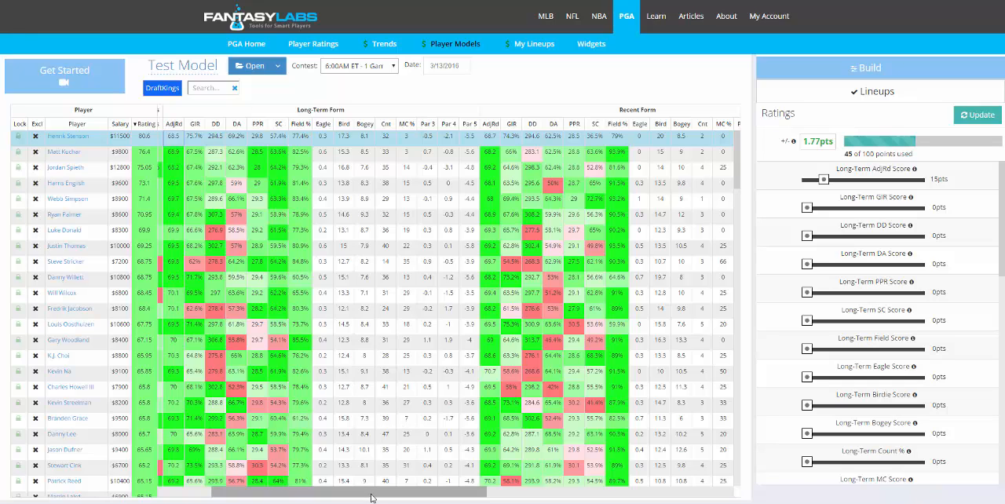
pyautogui.moveTo(372, 497); pyautogui.dragTo(382, 495)
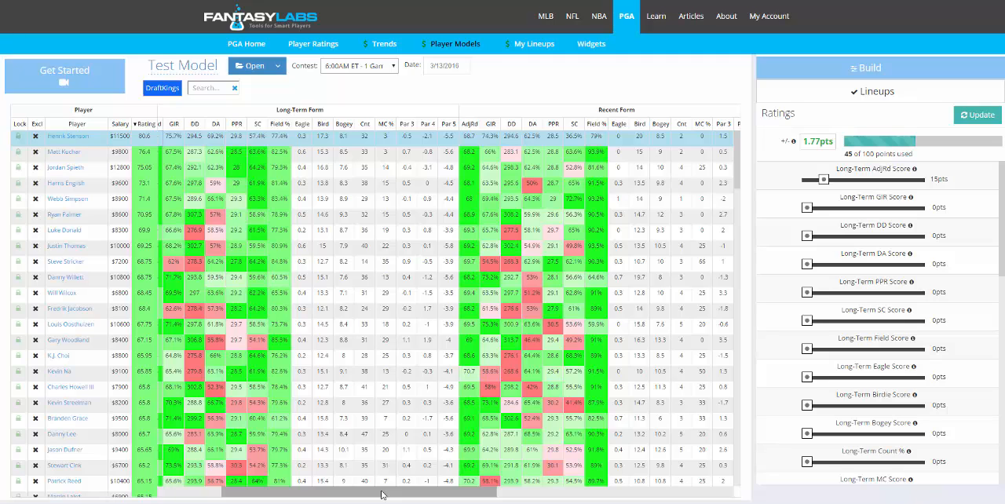
pyautogui.moveTo(382, 494); pyautogui.dragTo(377, 494)
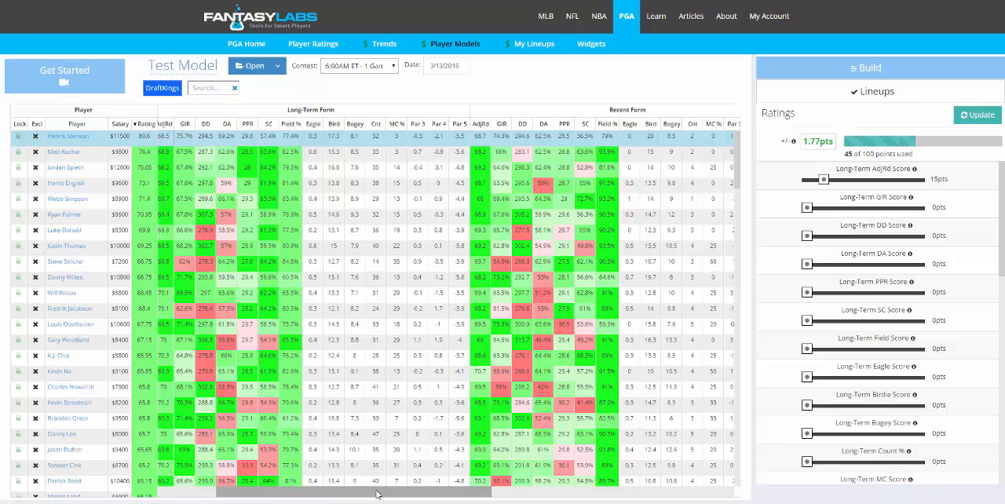
pyautogui.moveTo(377, 495); pyautogui.dragTo(453, 489)
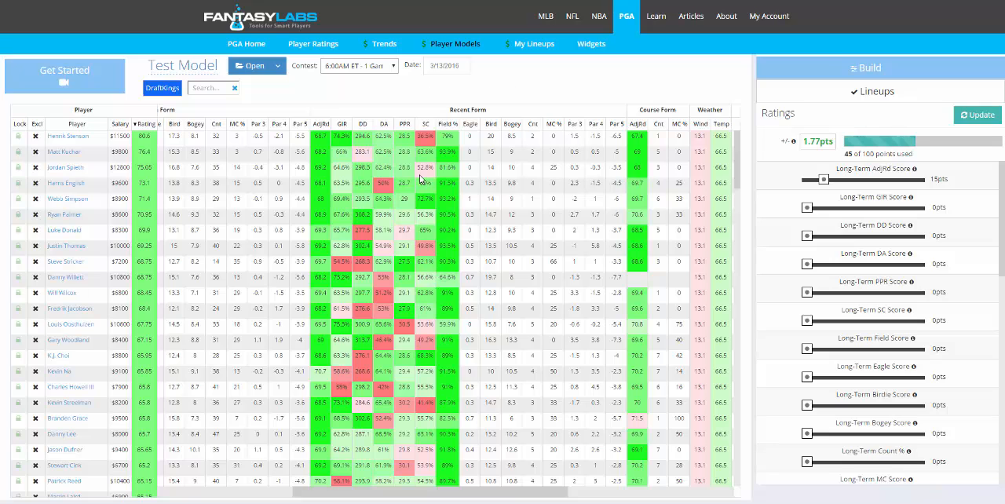
pyautogui.moveTo(409, 493); pyautogui.dragTo(363, 497)
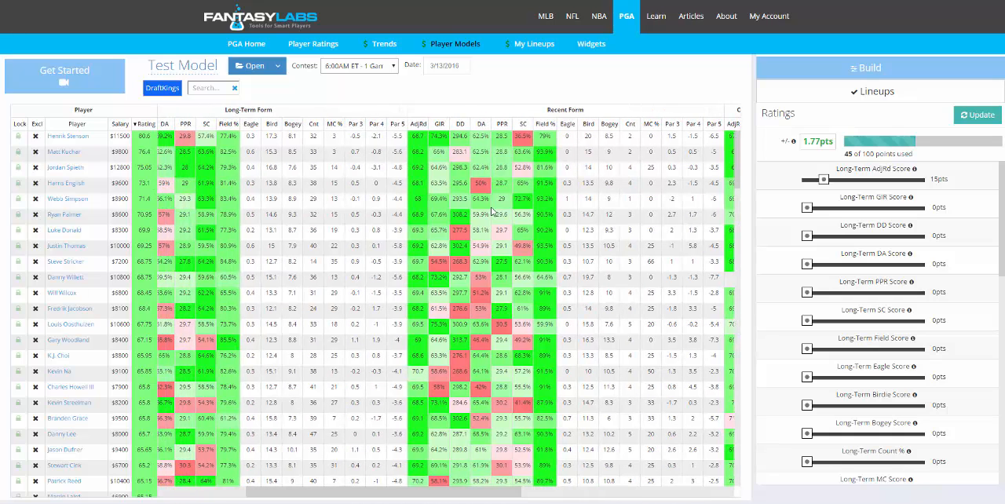
pyautogui.moveTo(428, 496); pyautogui.dragTo(373, 497)
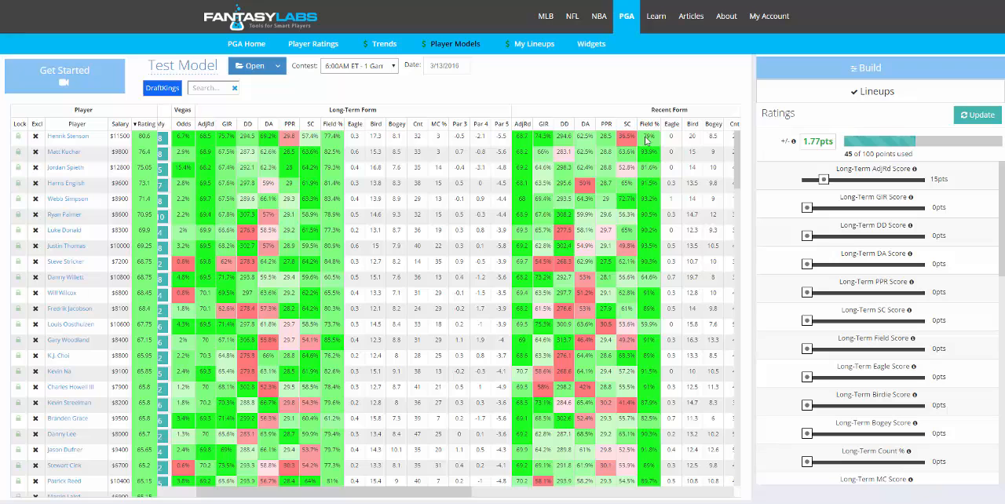
pyautogui.moveTo(469, 491); pyautogui.dragTo(603, 496)
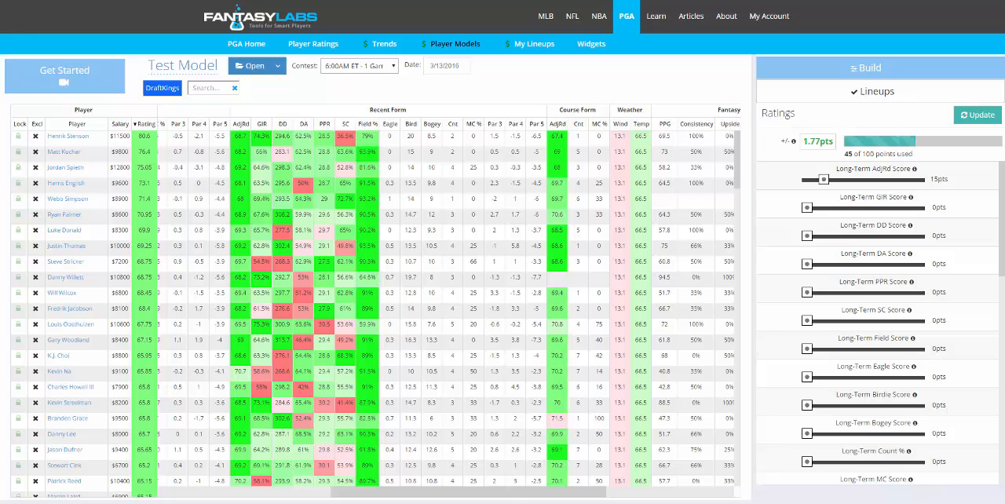
pyautogui.moveTo(514, 496); pyautogui.dragTo(563, 497)
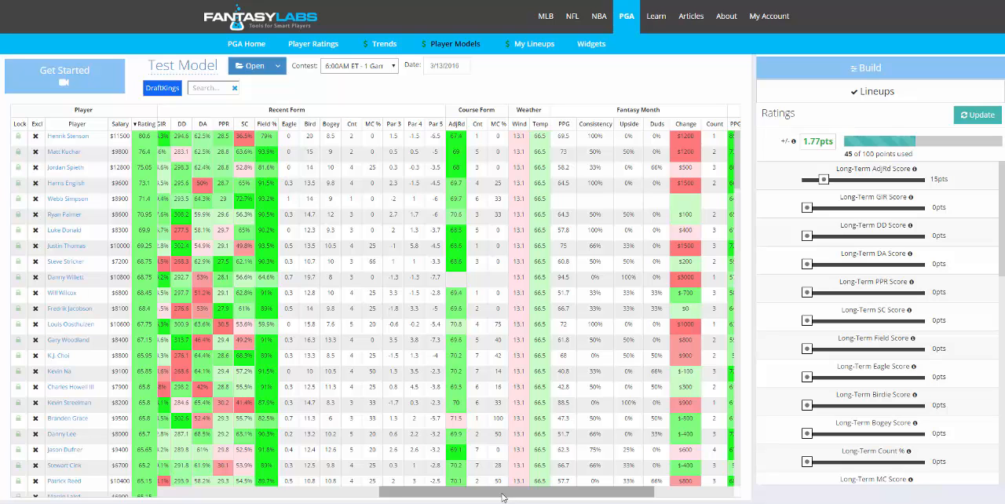
pyautogui.moveTo(503, 497); pyautogui.dragTo(584, 499)
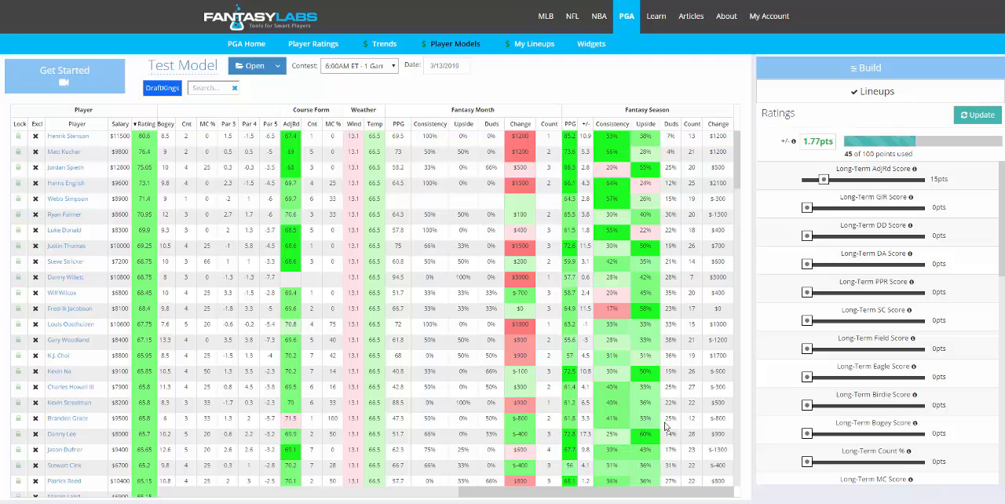
pyautogui.moveTo(661, 496); pyautogui.dragTo(349, 500)
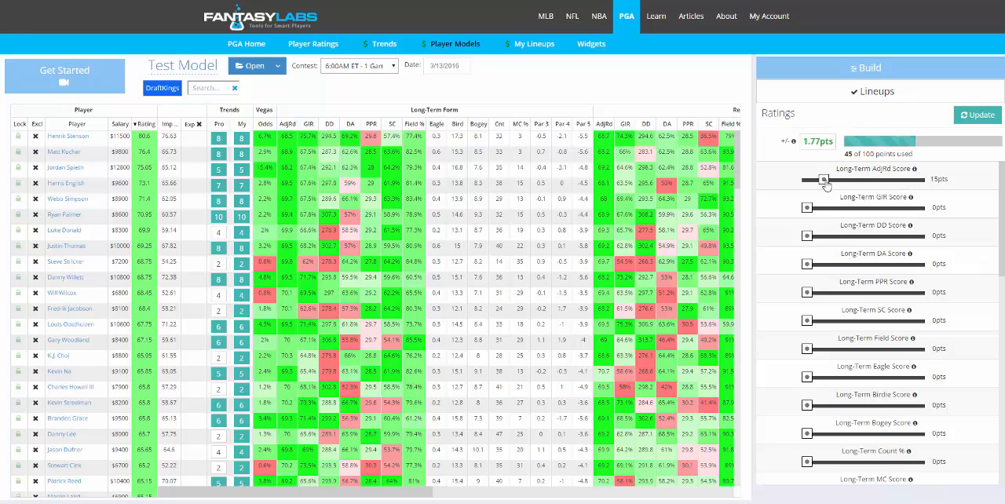
# - Set the Long-Term AdjRd Score weight to 25 points and the Long-Term GIR Score weight to 12 points
pyautogui.moveTo(825, 180); pyautogui.dragTo(836, 185)
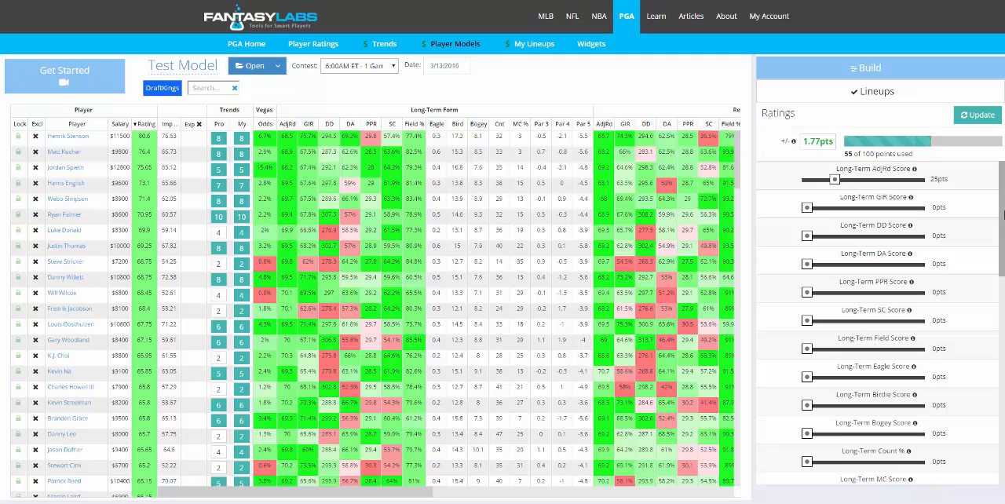
pyautogui.moveTo(1004, 214)
pyautogui.mouseDown()
pyautogui.moveTo(1003, 228)
pyautogui.moveTo(994, 218)
pyautogui.mouseUp()
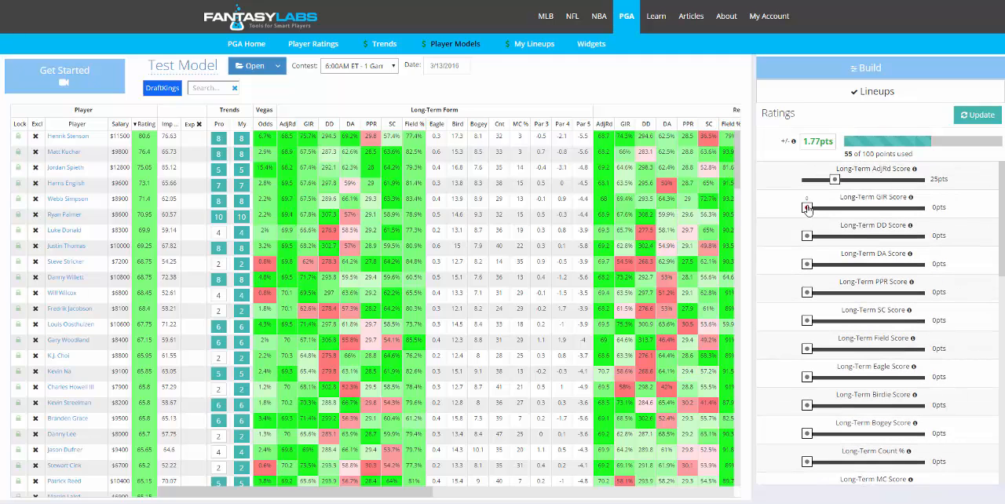
pyautogui.moveTo(808, 208); pyautogui.dragTo(821, 208)
# - Set the Long-Term SC Score weight to 5 points and the Long-Term Birdie Score weight to 3 points
pyautogui.moveTo(1001, 232); pyautogui.dragTo(1001, 260)
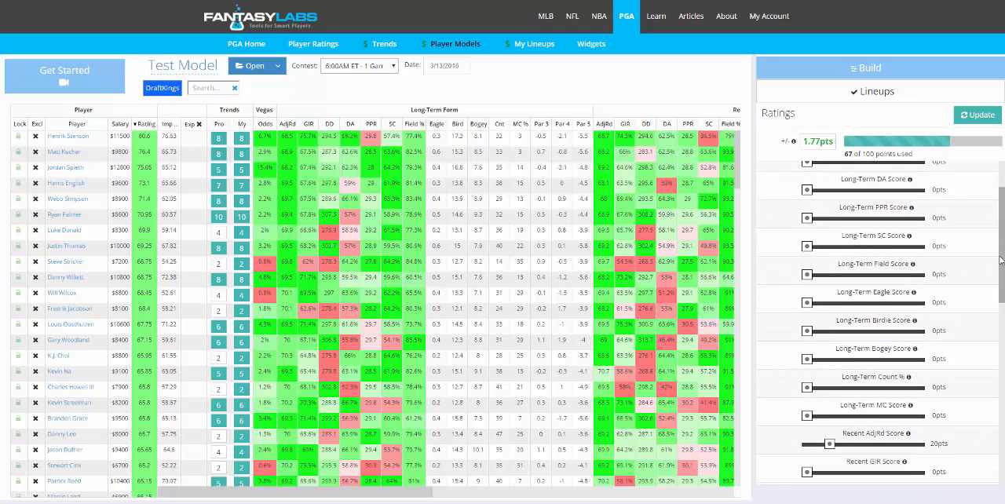
pyautogui.moveTo(806, 245); pyautogui.dragTo(811, 246)
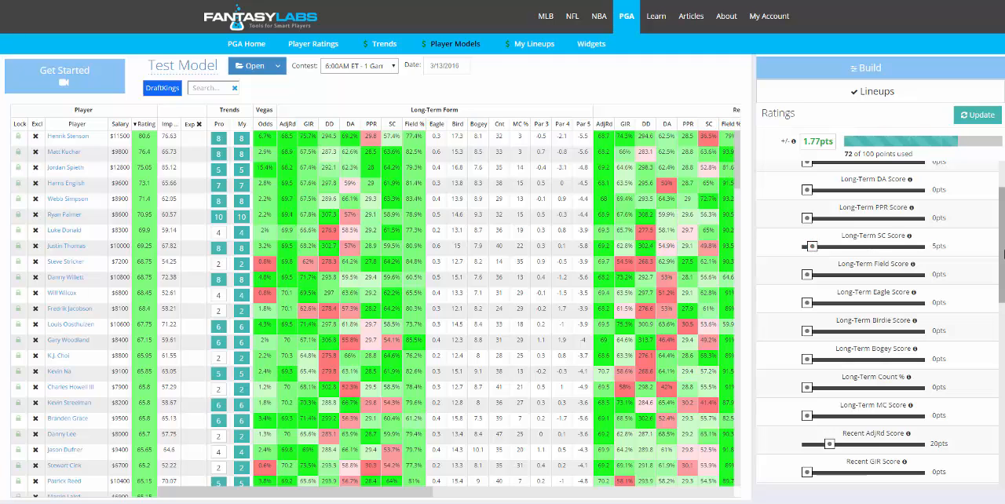
pyautogui.moveTo(1004, 253)
pyautogui.mouseDown()
pyautogui.moveTo(1003, 230)
pyautogui.moveTo(1003, 262)
pyautogui.mouseUp()
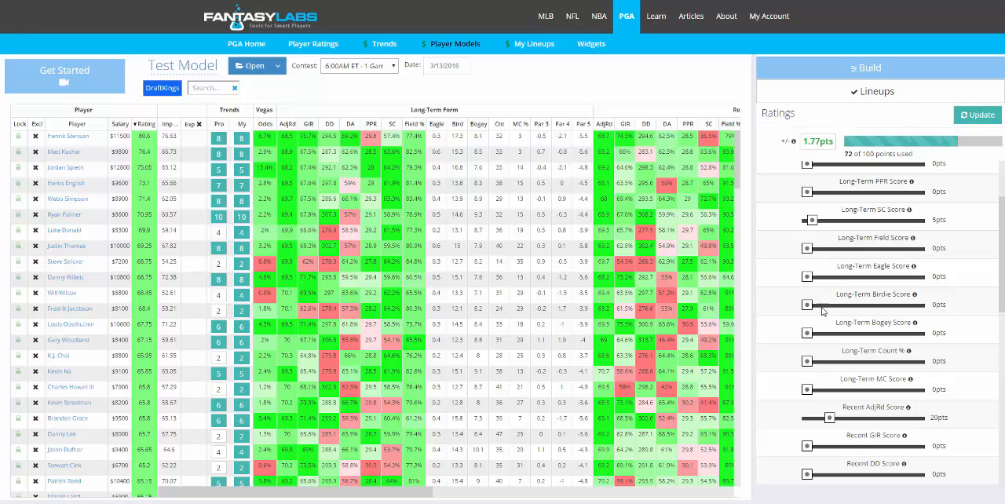
pyautogui.moveTo(807, 306); pyautogui.dragTo(810, 308)
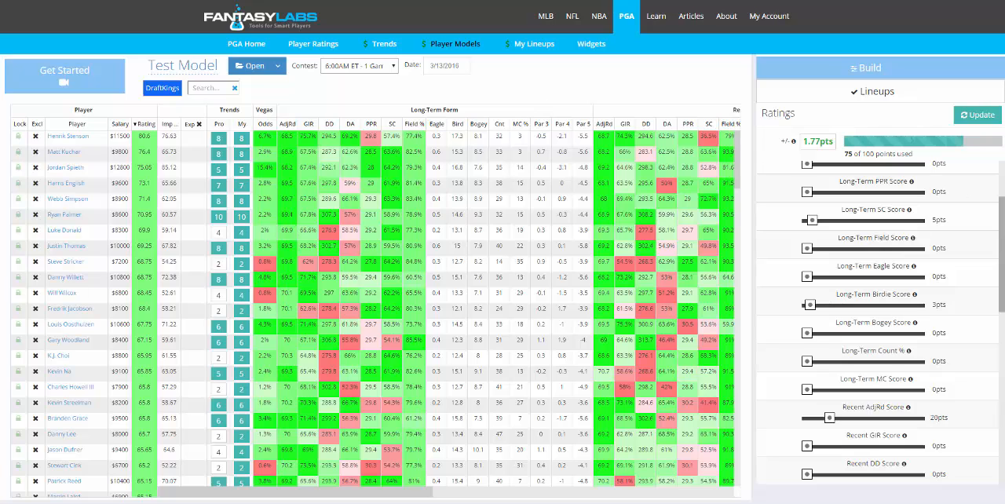
# - Set the Recent AdjRd Score weight to 9 points and the Recent GIR Score weight to 3 points
pyautogui.scroll(-1, 1003, 228)
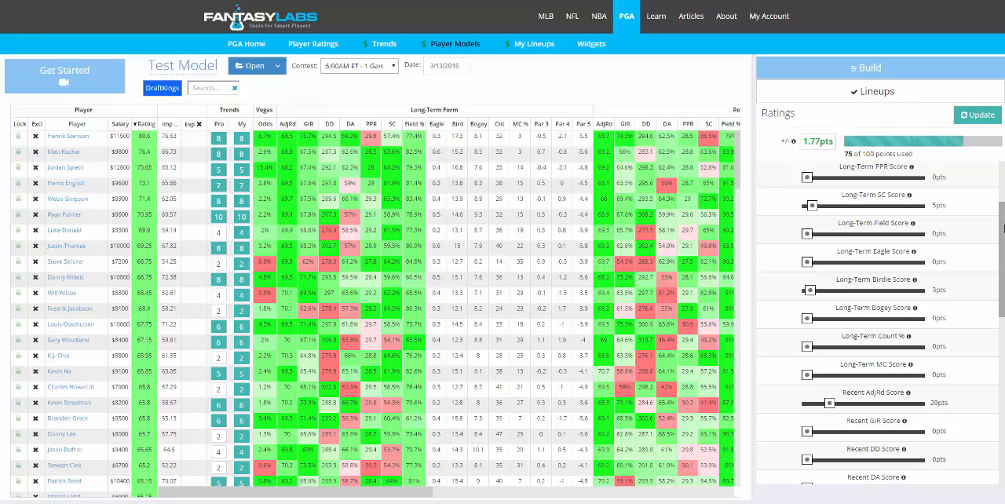
pyautogui.scroll(-1, 1003, 231)
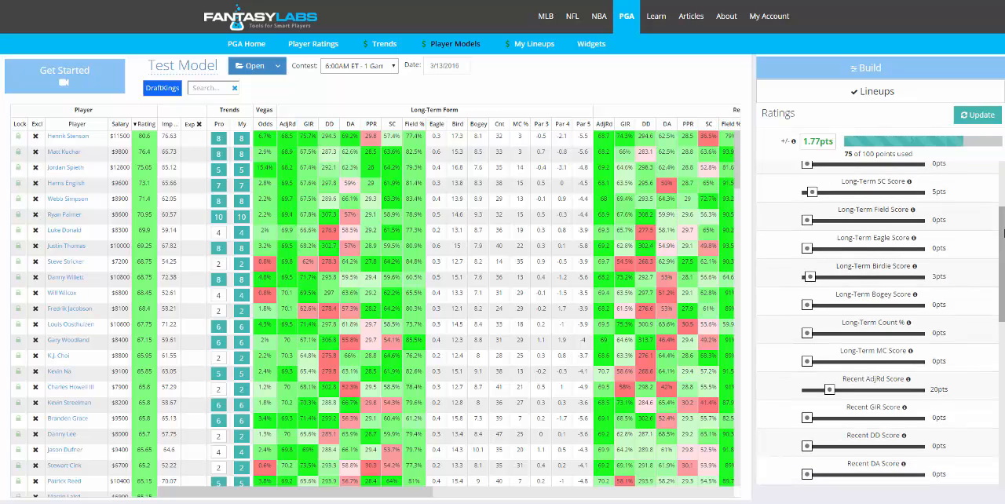
pyautogui.scroll(-1, 1003, 233)
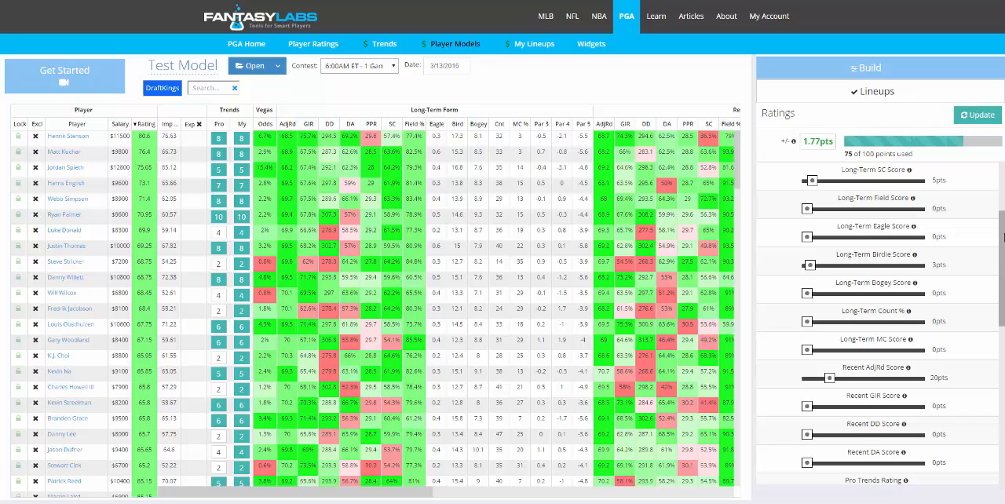
pyautogui.scroll(-1, 1003, 236)
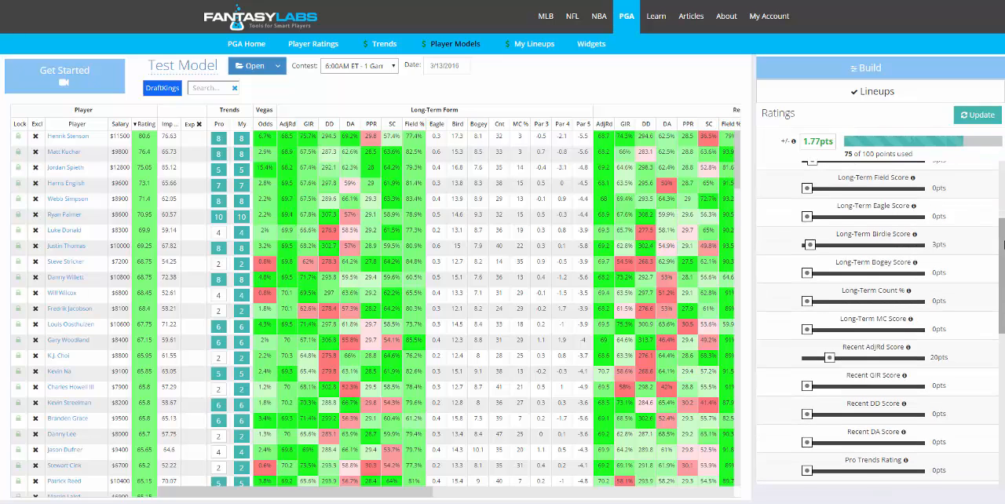
pyautogui.moveTo(1003, 244); pyautogui.dragTo(1003, 273)
pyautogui.moveTo(829, 281); pyautogui.dragTo(823, 281)
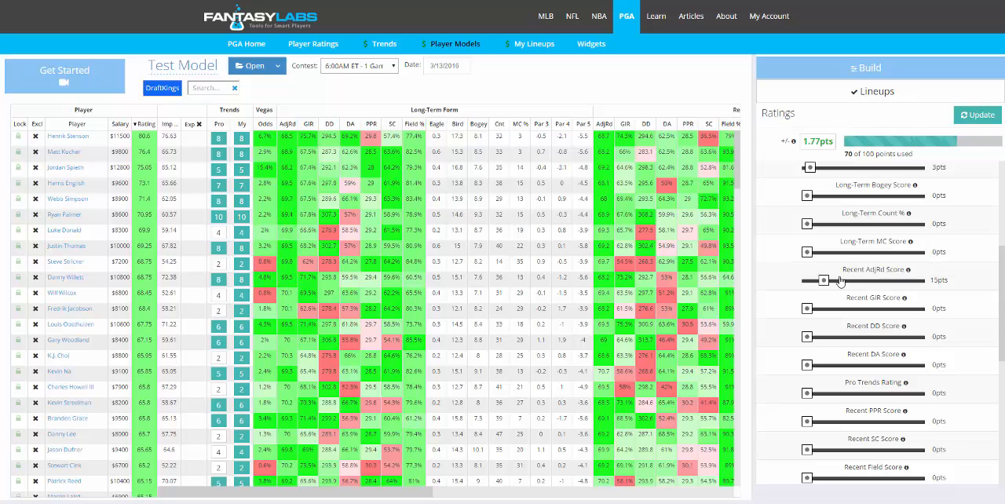
pyautogui.scroll(-1, 842, 267)
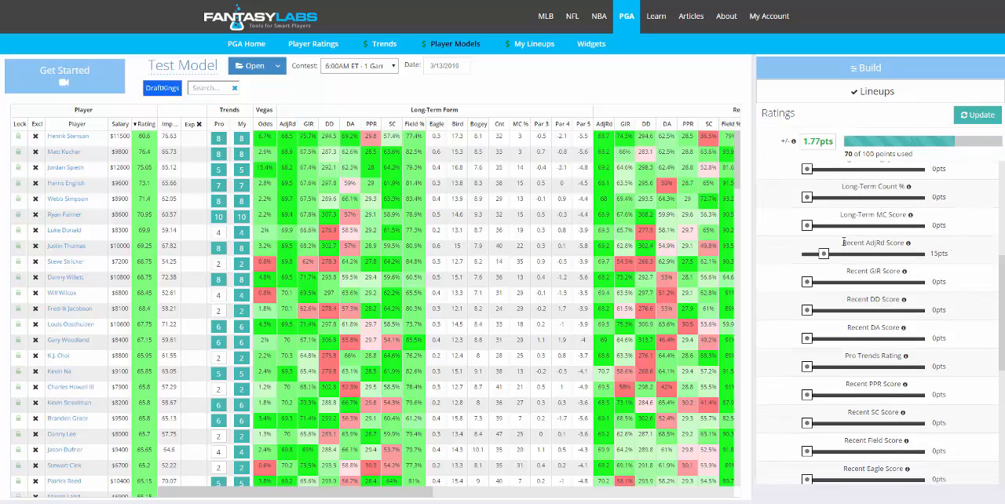
pyautogui.moveTo(823, 253); pyautogui.dragTo(811, 284)
# - Set the Recent SC and Recent Field Score weights to 3 points each and the Pro Trends Rating to 9 points
pyautogui.scroll(-3, 1003, 369)
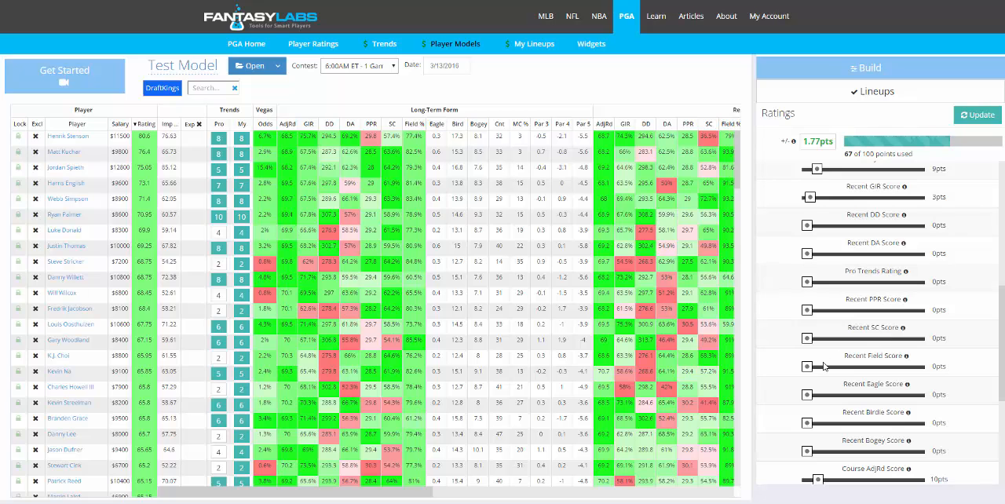
pyautogui.moveTo(806, 338); pyautogui.dragTo(812, 368)
pyautogui.moveTo(1001, 335)
pyautogui.mouseDown()
pyautogui.moveTo(999, 268)
pyautogui.moveTo(1003, 348)
pyautogui.moveTo(1003, 329)
pyautogui.mouseUp()
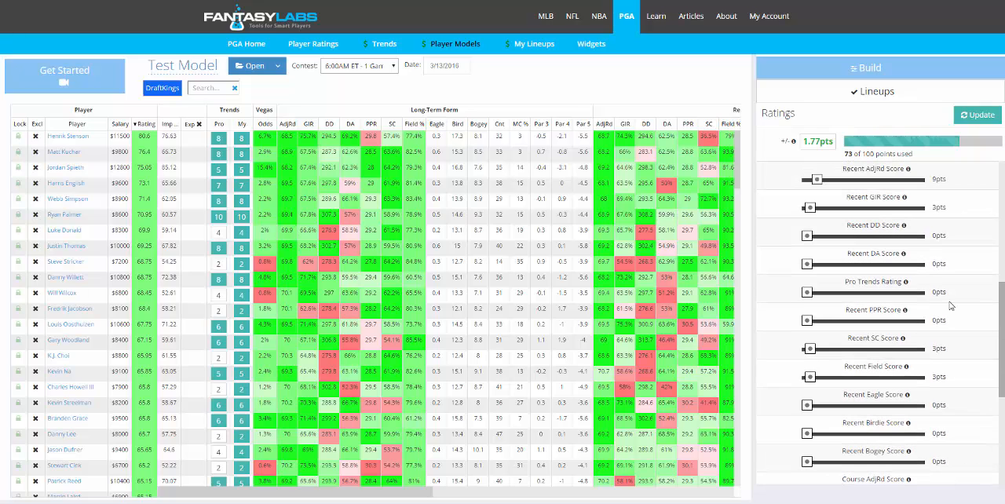
pyautogui.moveTo(809, 292); pyautogui.dragTo(816, 292)
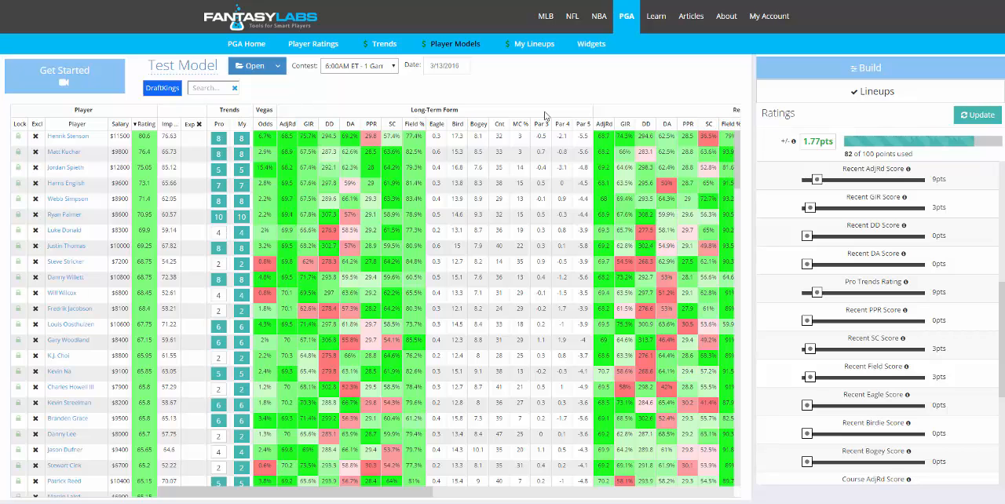
# - Set the Recent Birdie Score weight to 6 points and the Course AdjRd Score weight to 4 points
pyautogui.moveTo(1003, 313); pyautogui.dragTo(1002, 365)
pyautogui.moveTo(806, 285); pyautogui.dragTo(814, 286)
pyautogui.moveTo(818, 342); pyautogui.dragTo(810, 342)
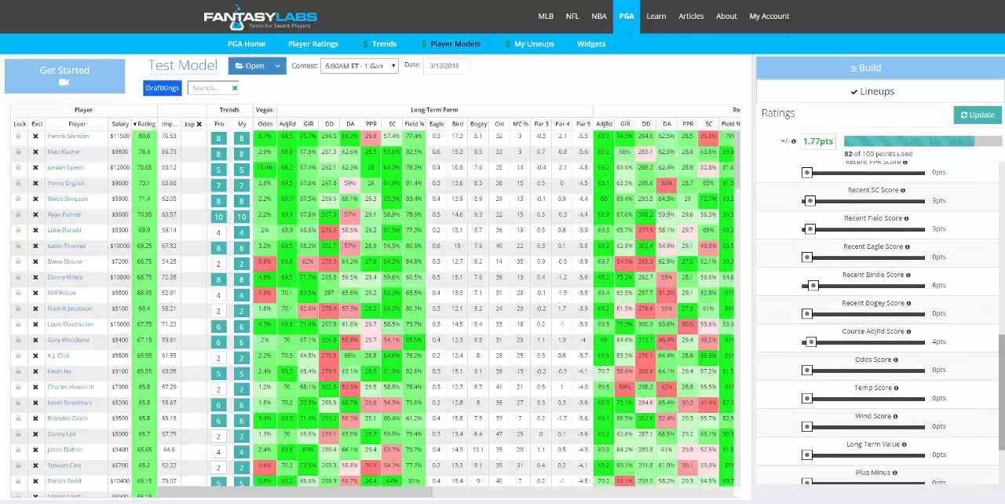
# - Set the Odds Score weight to 5 points and the Wind Score weight to 4 points
pyautogui.moveTo(1002, 390); pyautogui.dragTo(1002, 412)
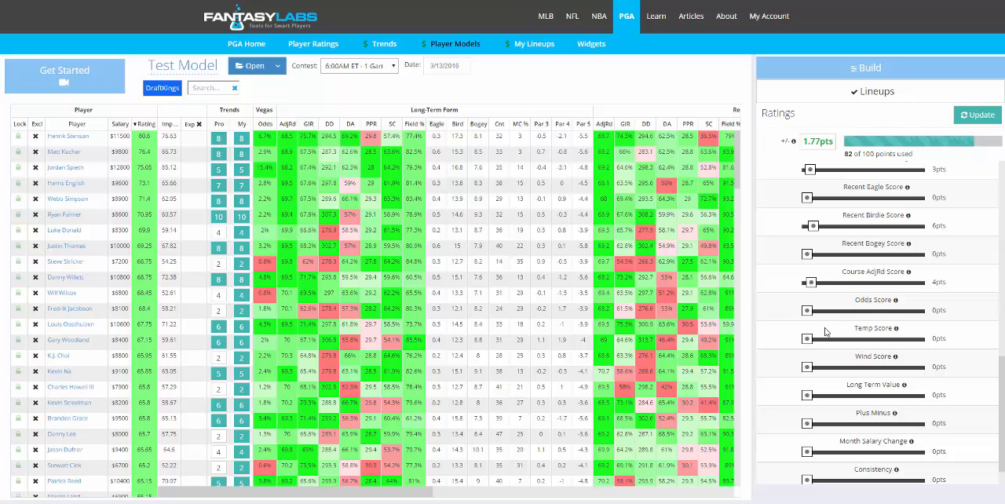
pyautogui.scroll(-1, 916, 213)
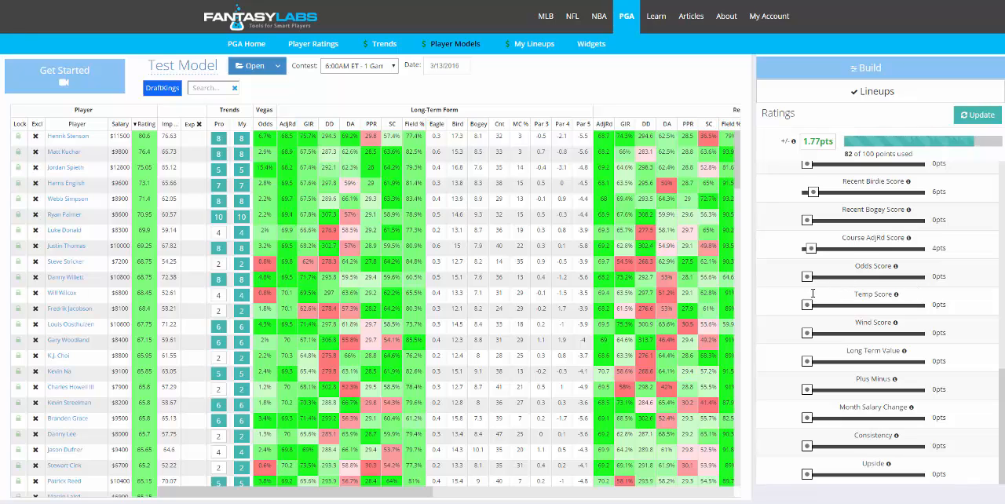
pyautogui.moveTo(806, 277); pyautogui.dragTo(816, 283)
pyautogui.moveTo(815, 281); pyautogui.dragTo(812, 281)
pyautogui.moveTo(808, 333); pyautogui.dragTo(812, 333)
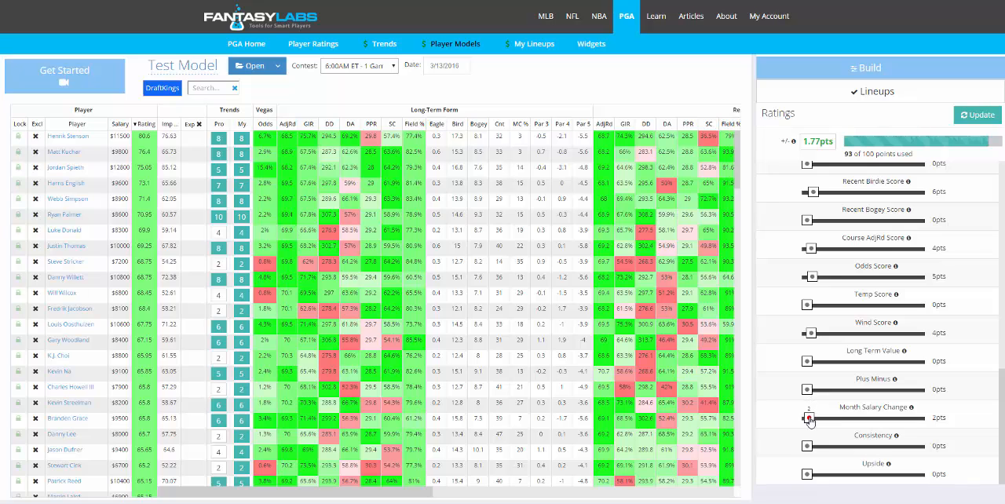
# - Assign the remaining 9 points to Month Salary Change so that all 100 points are used
pyautogui.moveTo(807, 417); pyautogui.dragTo(818, 418)
pyautogui.click(1003, 182)
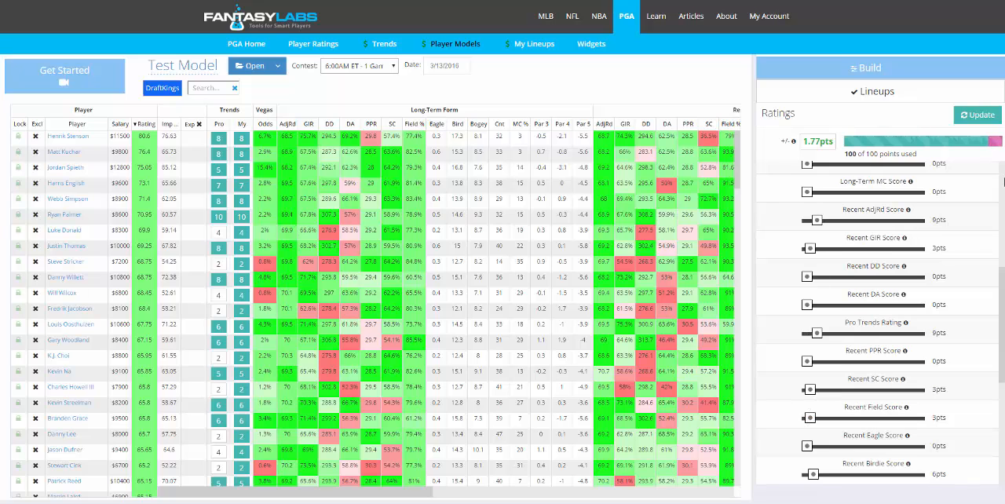
# - Update the player ratings with the new model weights and open the lineup optimizer
pyautogui.click(1003, 182)
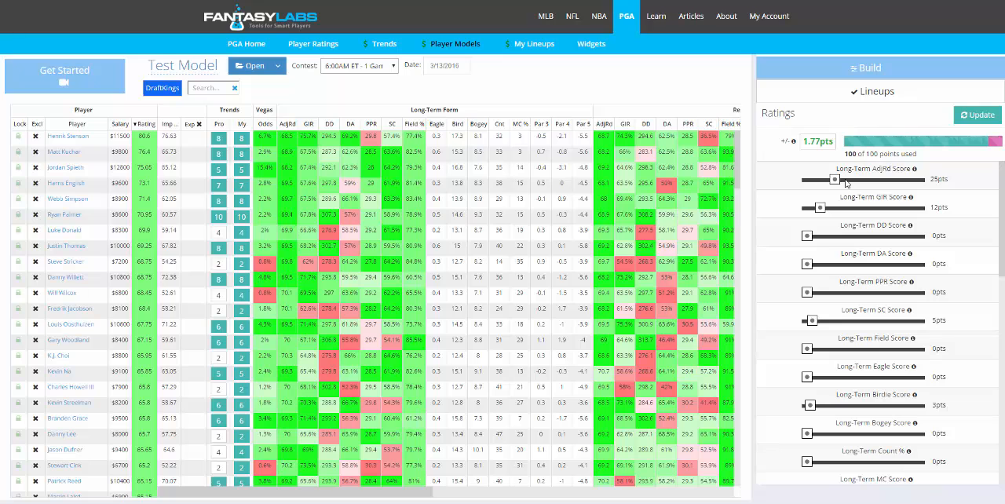
pyautogui.click(971, 117)
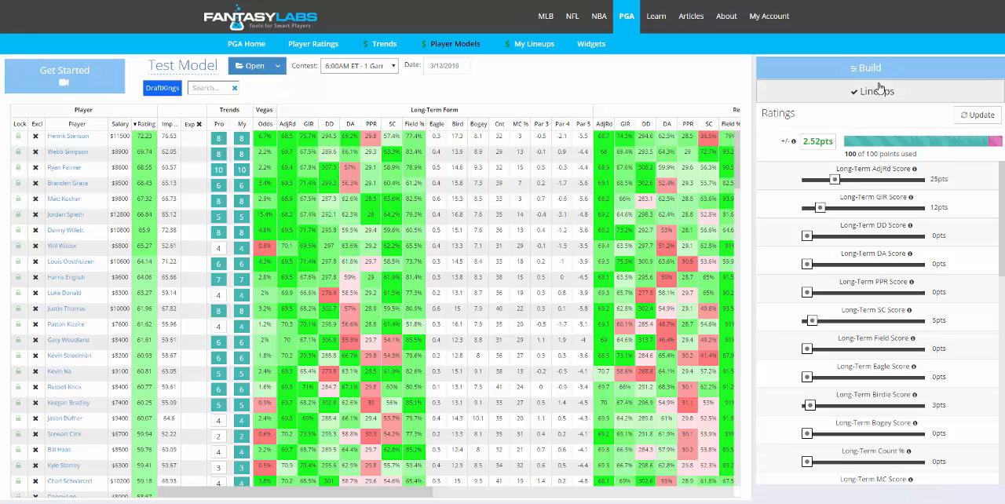
pyautogui.click(910, 94)
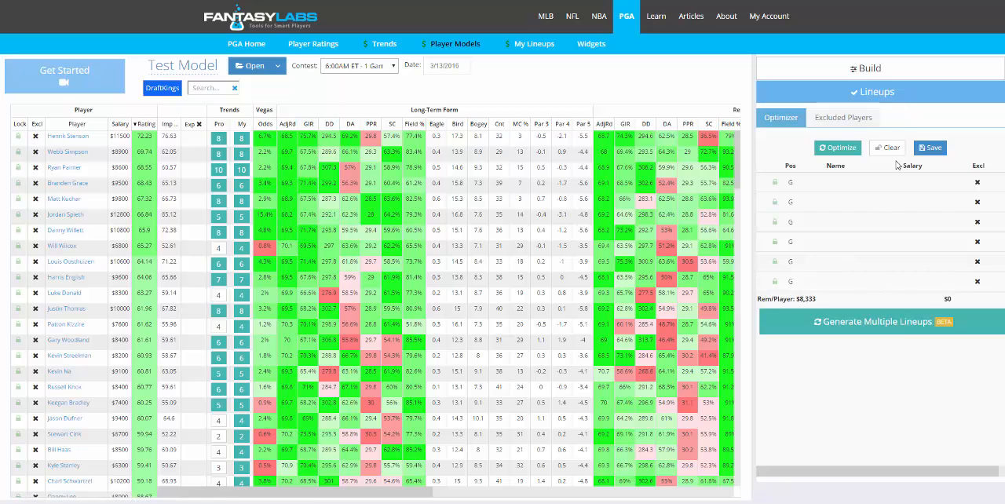
# - Try an optimized lineup and clear it, and try locking Henrik Stenson into the lineup and remove him again
pyautogui.click(841, 149)
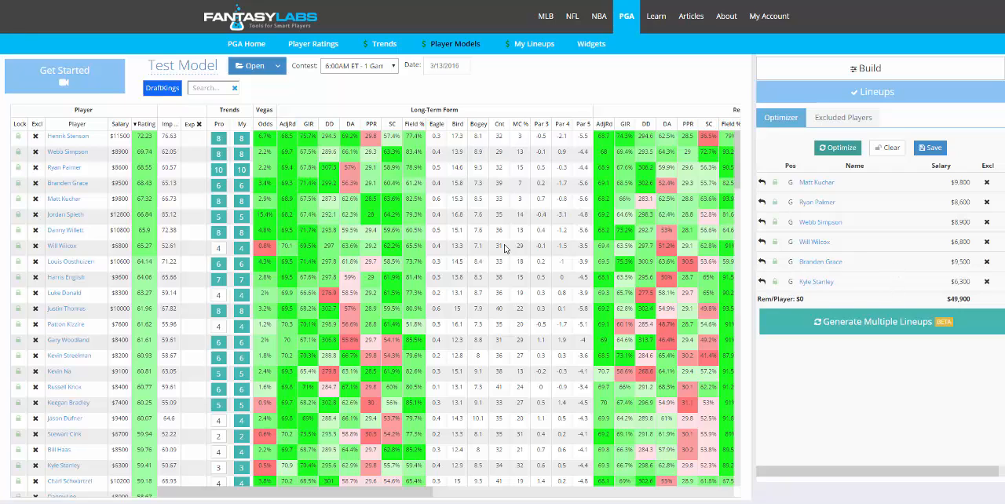
pyautogui.click(876, 151)
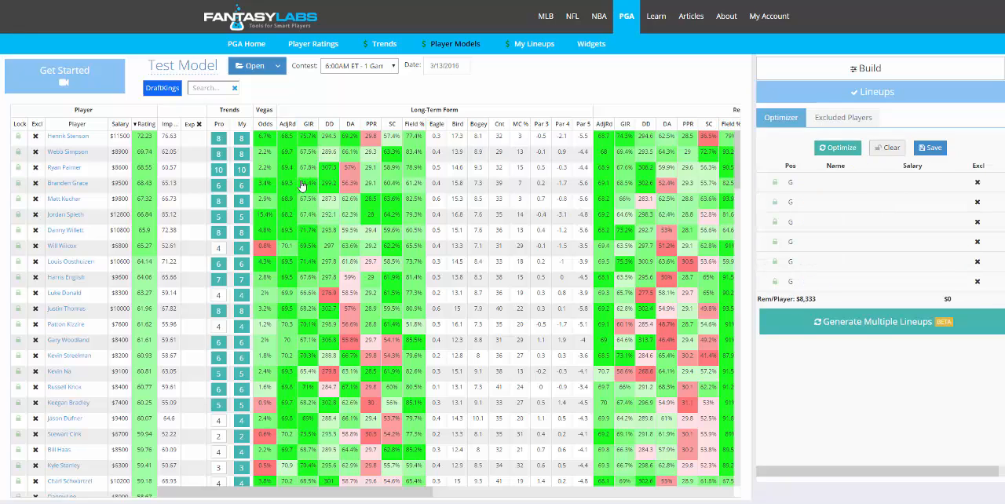
pyautogui.click(18, 138)
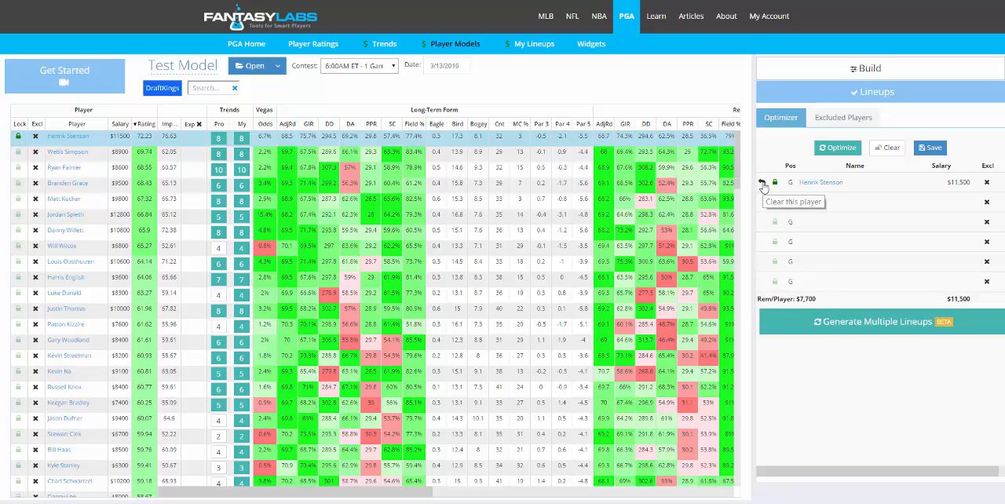
pyautogui.click(762, 184)
# - Look at the settings for generating multiple lineups and close them without generating any
pyautogui.click(837, 325)
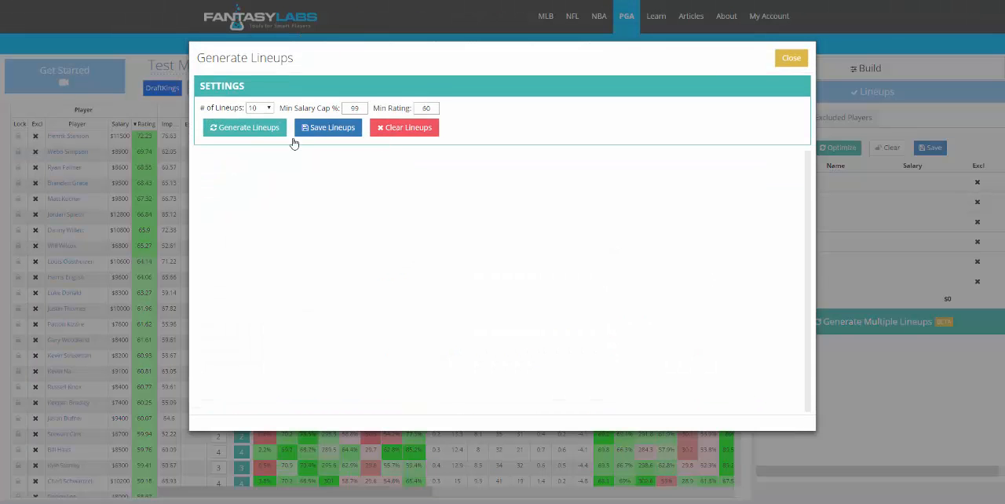
pyautogui.click(795, 60)
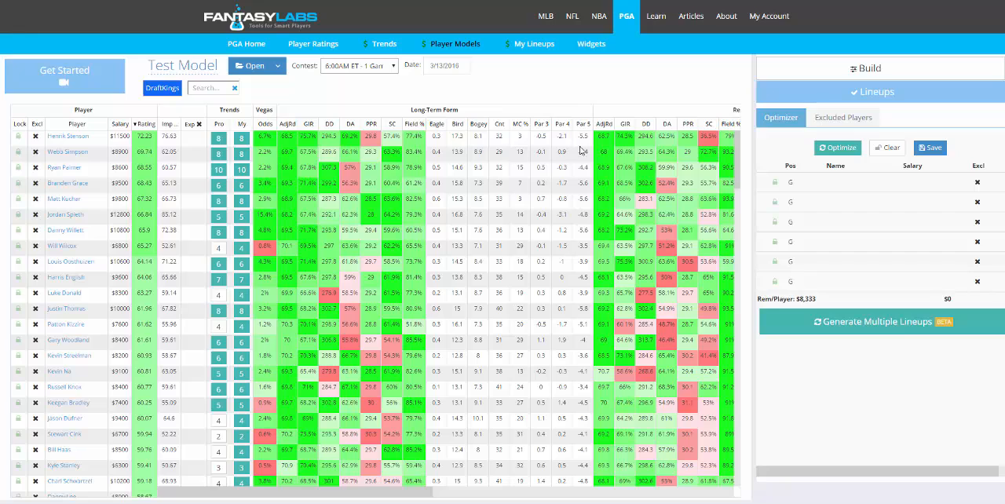
# - Generate a single optimized lineup from the model and save it to My Lineups
pyautogui.click(855, 150)
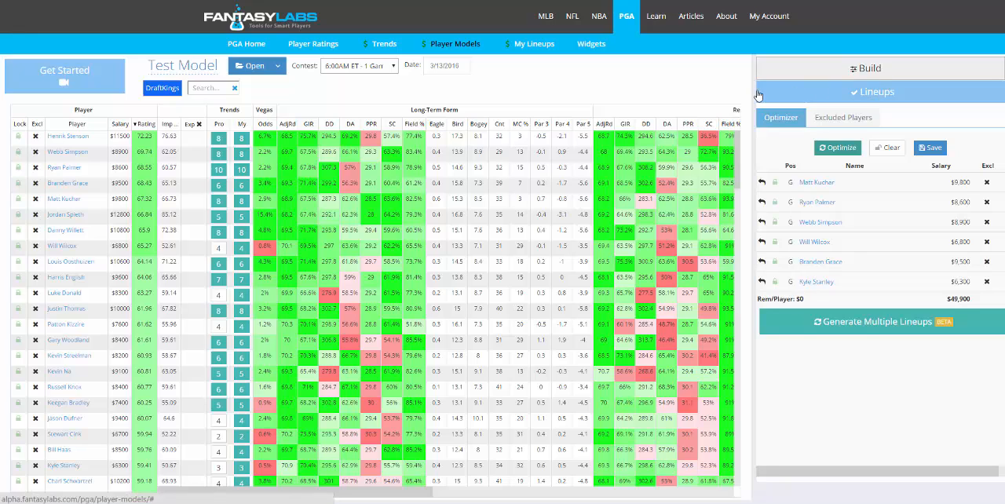
pyautogui.click(930, 147)
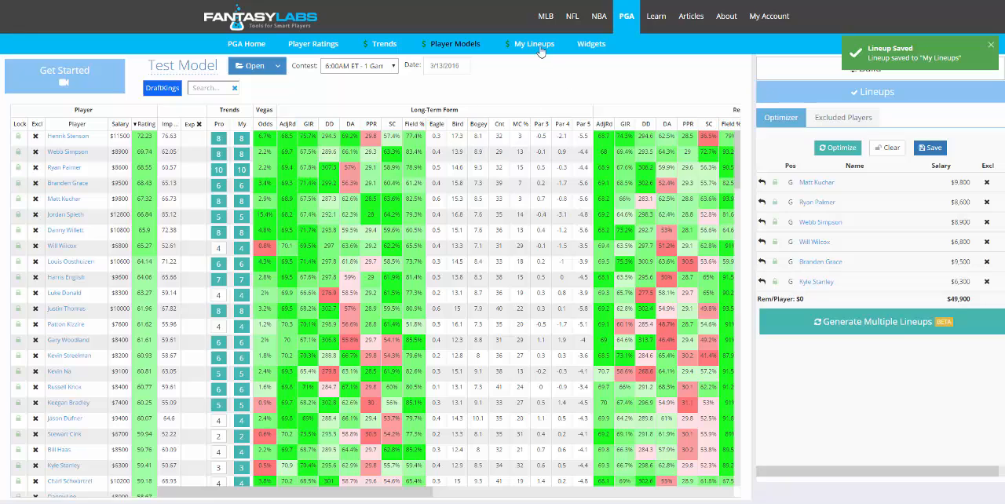